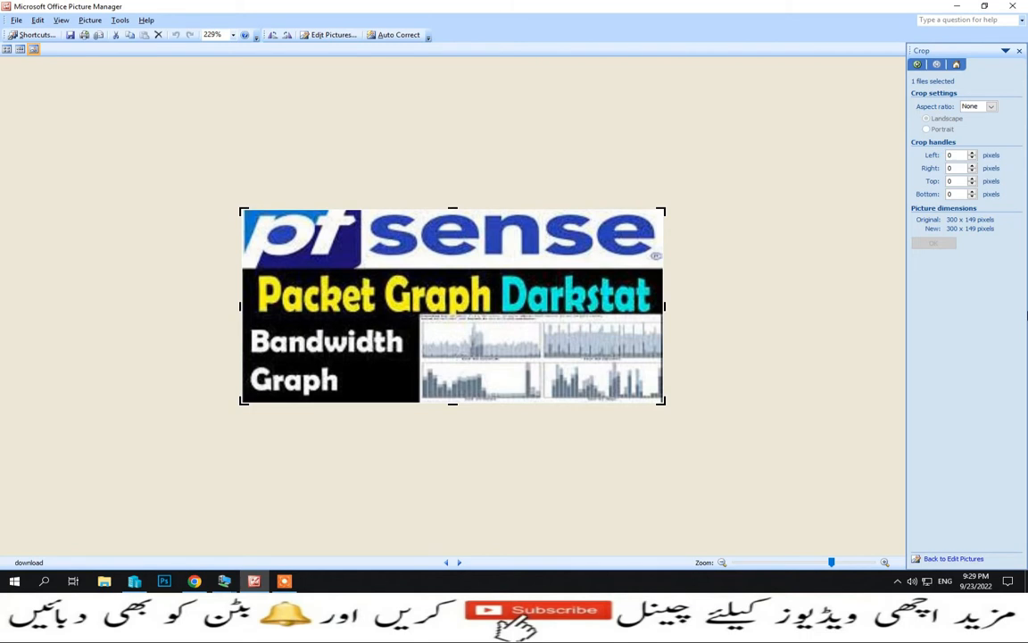
Switch to Chrome and open the pfSense web interface at 172.16.0.10.
{"action": "left_click", "coordinate": [958, 9]}
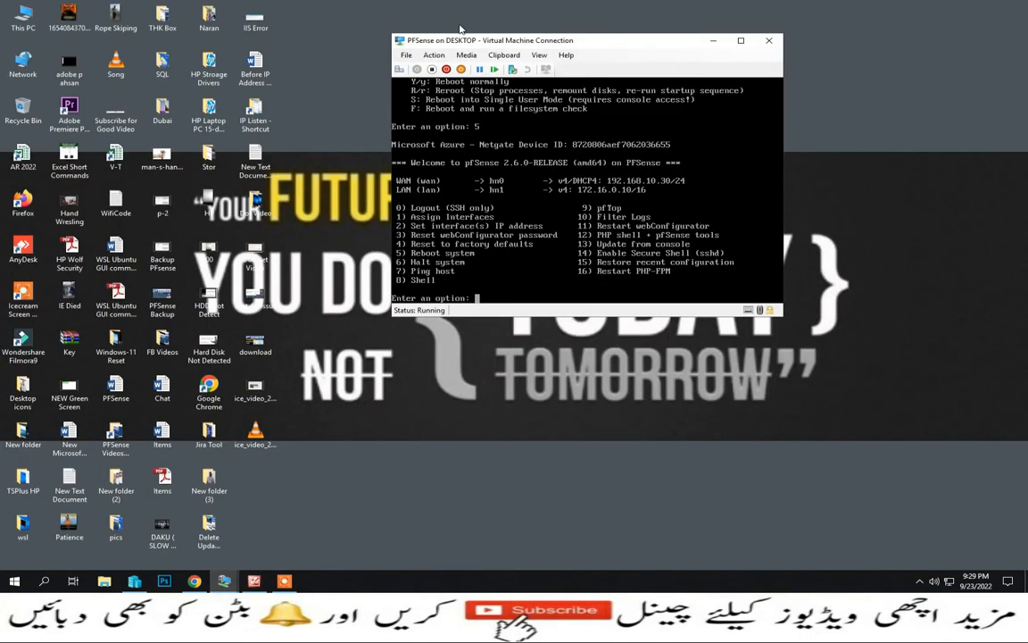
{"action": "left_click_drag", "start_coordinate": [457, 39], "coordinate": [56, 43]}
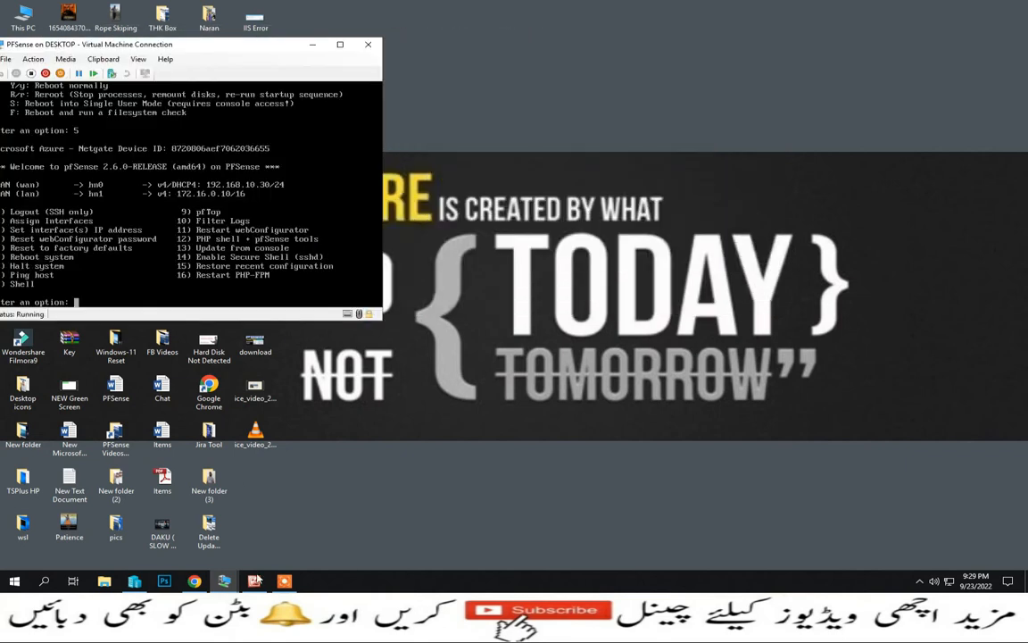
{"action": "left_click", "coordinate": [195, 582]}
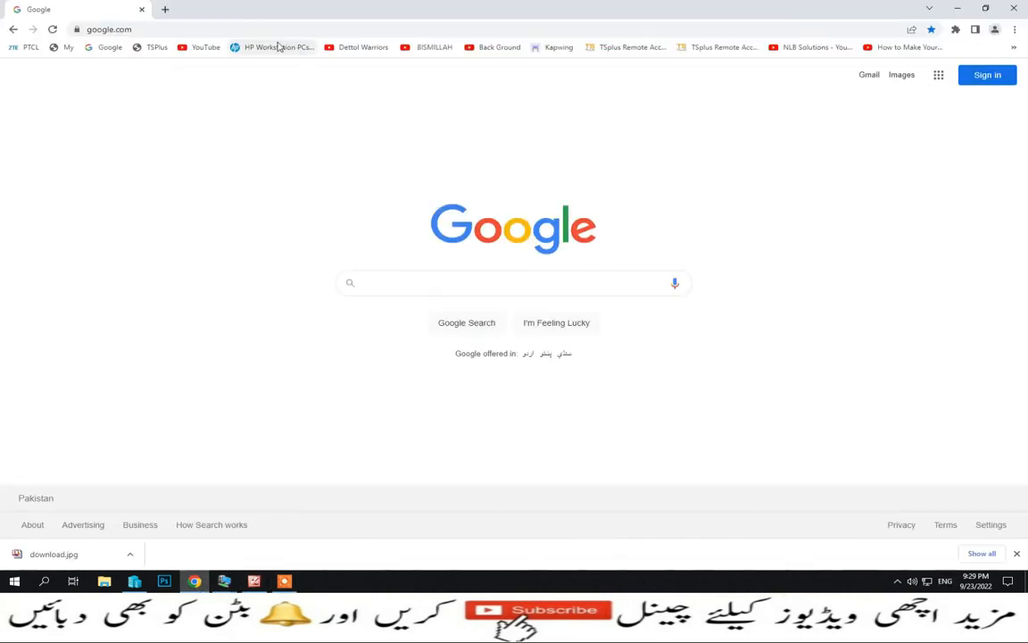
{"action": "left_click", "coordinate": [142, 33]}
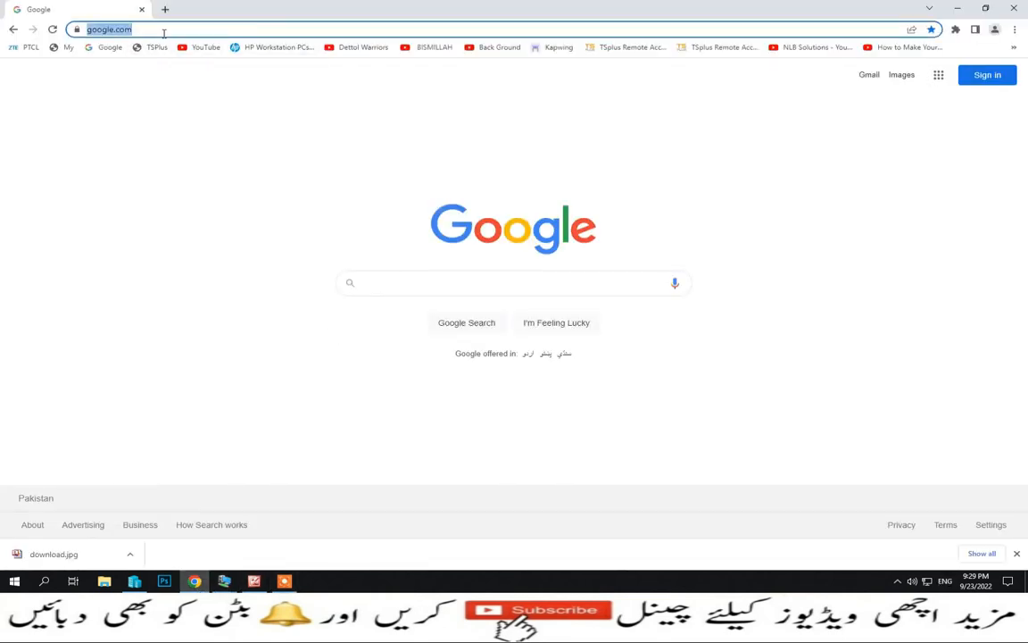
{"action": "type", "text": "172"}
{"action": "key", "text": "Return"}
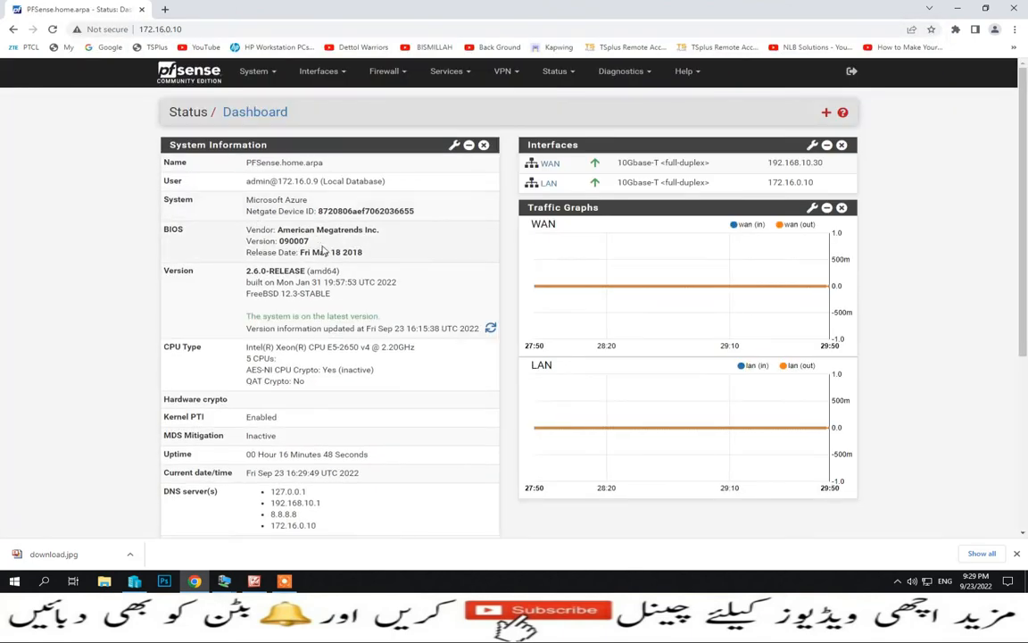
Search the available packages in the pfSense Package Manager for darkstat.
{"action": "left_click", "coordinate": [274, 75]}
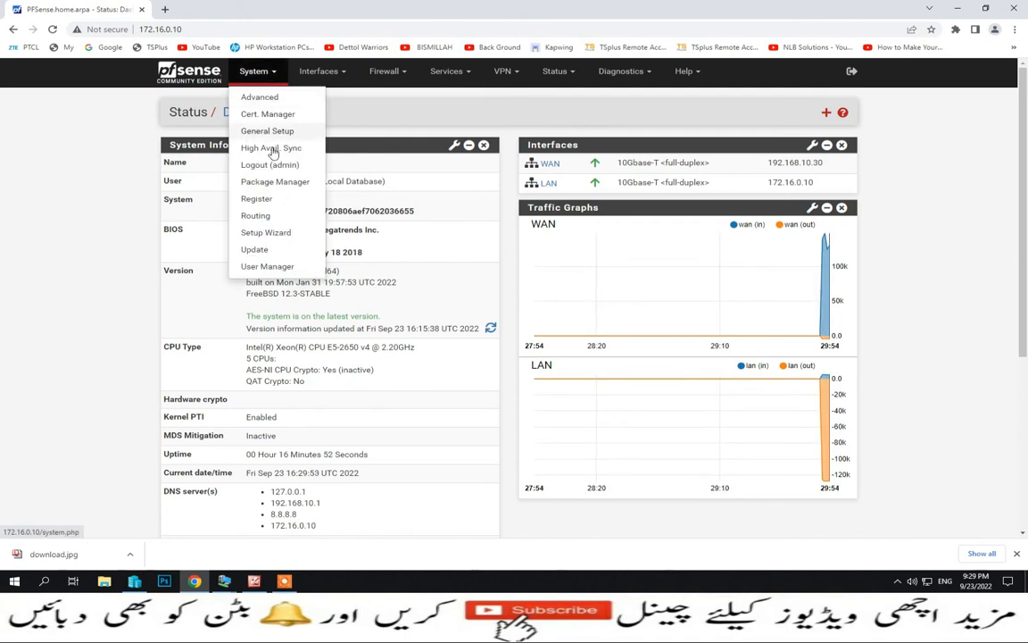
{"action": "left_click", "coordinate": [273, 181]}
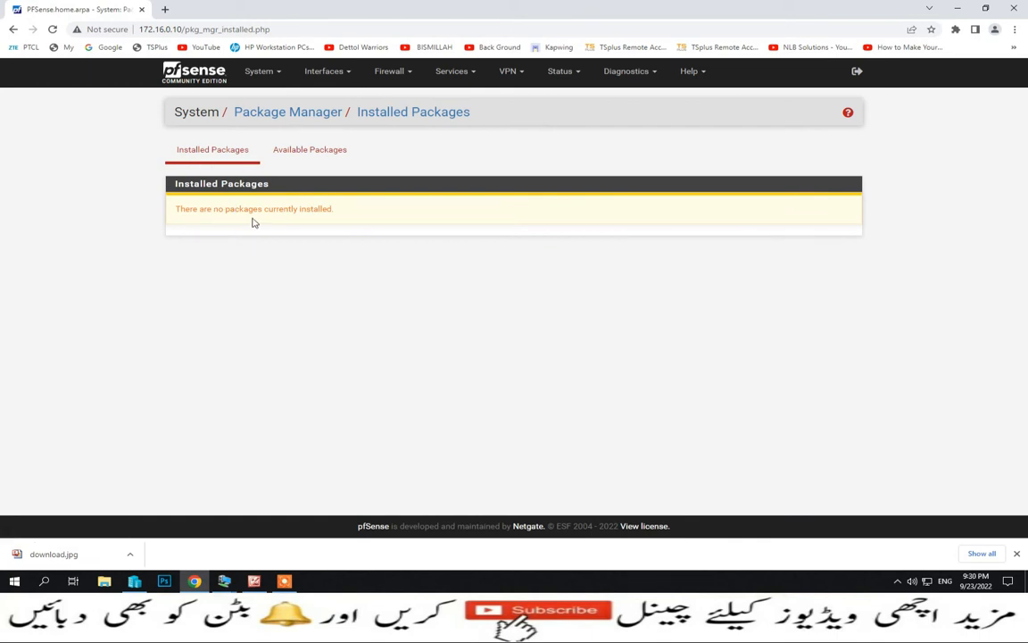
{"action": "left_click", "coordinate": [311, 157]}
{"action": "left_click", "coordinate": [327, 203]}
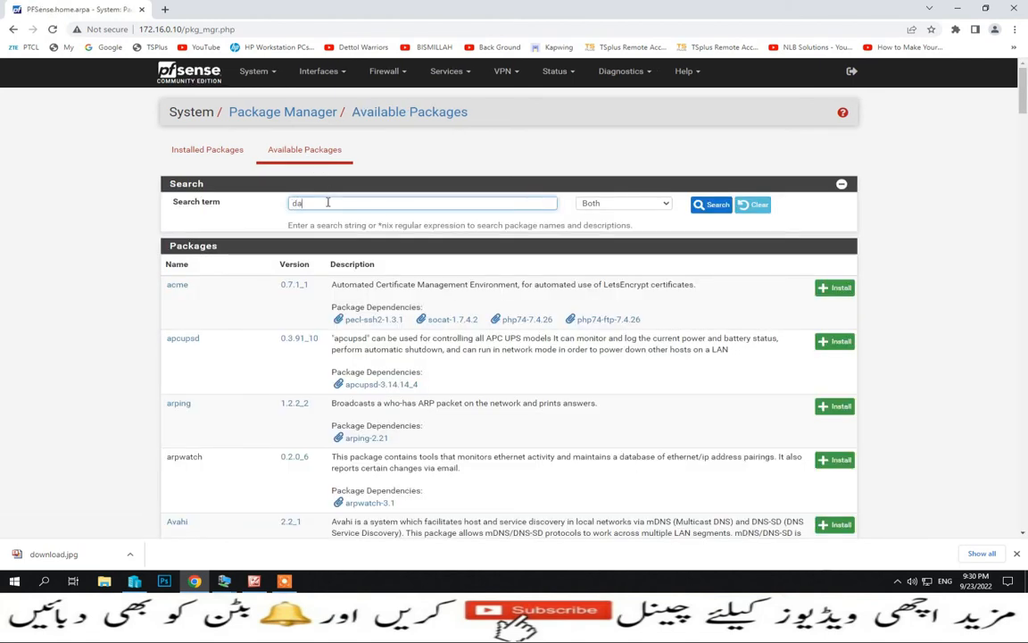
{"action": "type", "text": "darkstat"}
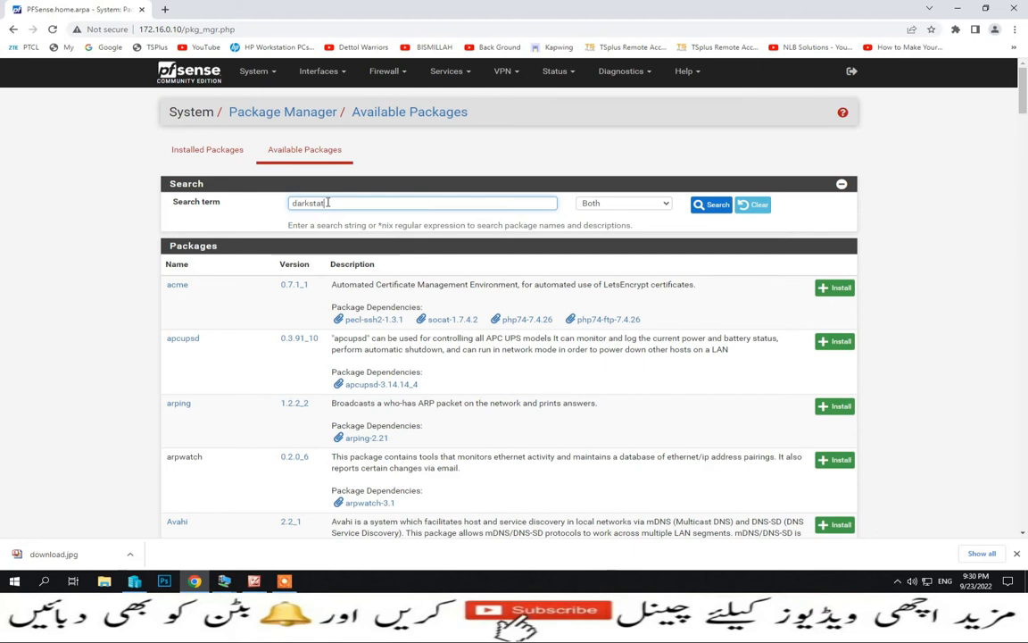
{"action": "key", "text": "Return"}
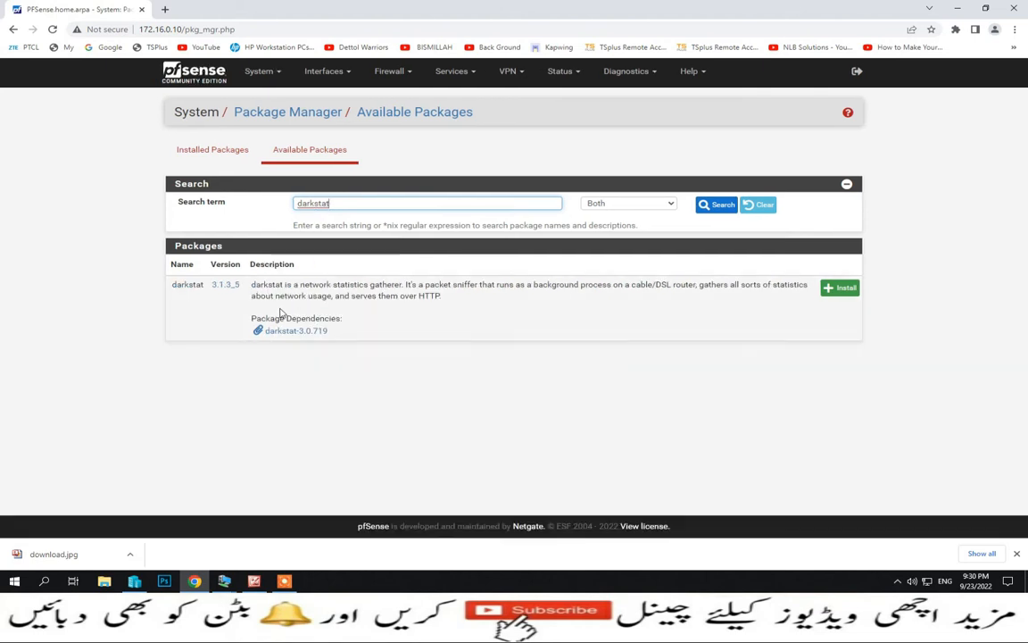
Install the darkstat package, confirm the installation, and display the installed packages.
{"action": "left_click", "coordinate": [843, 288]}
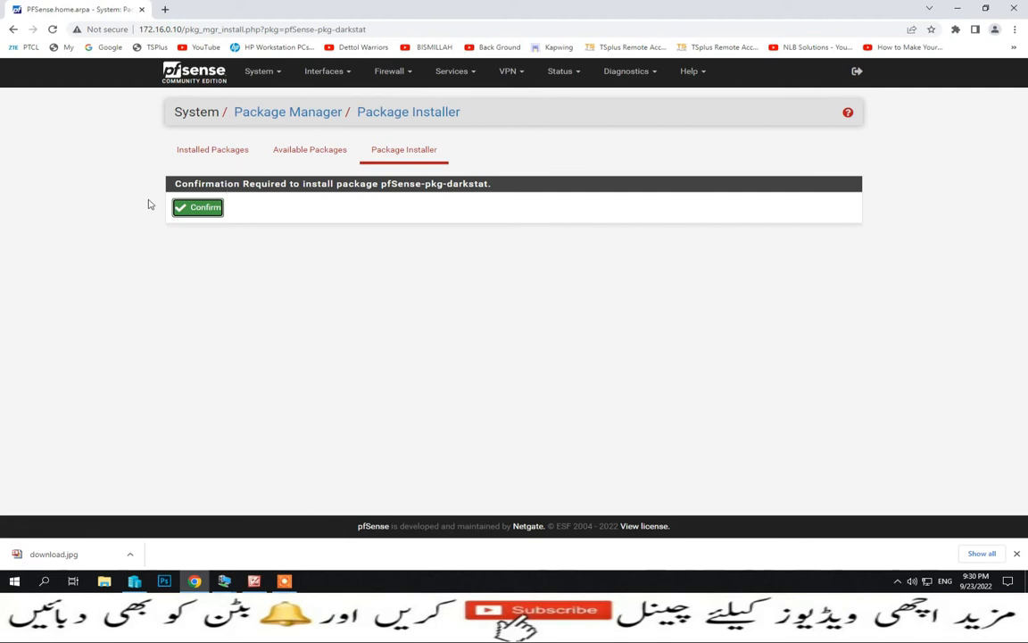
{"action": "left_click", "coordinate": [179, 210]}
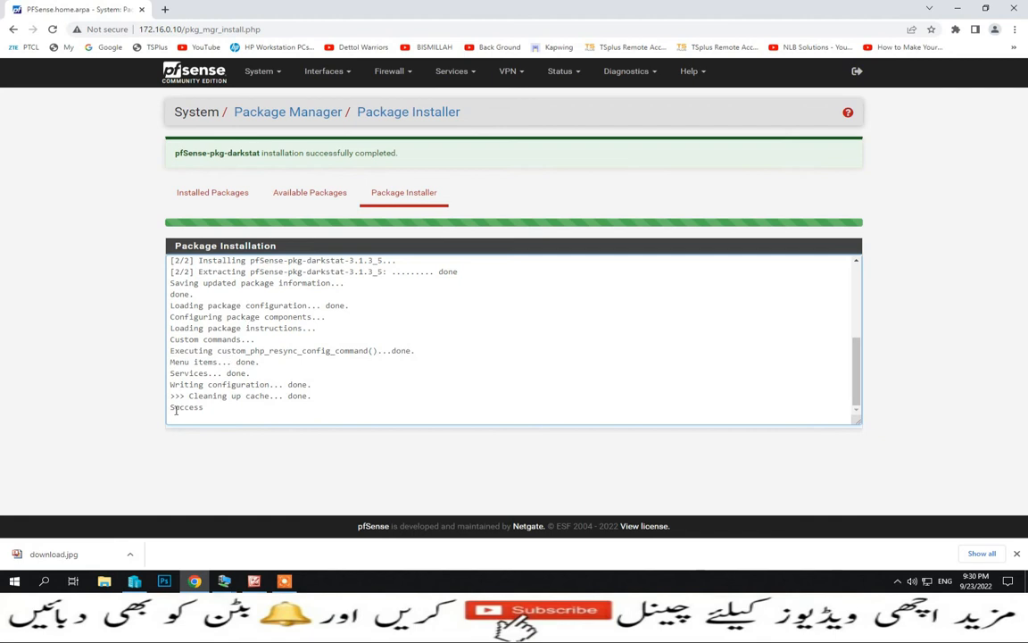
{"action": "left_click_drag", "start_coordinate": [179, 408], "coordinate": [207, 409]}
{"action": "left_click", "coordinate": [220, 197]}
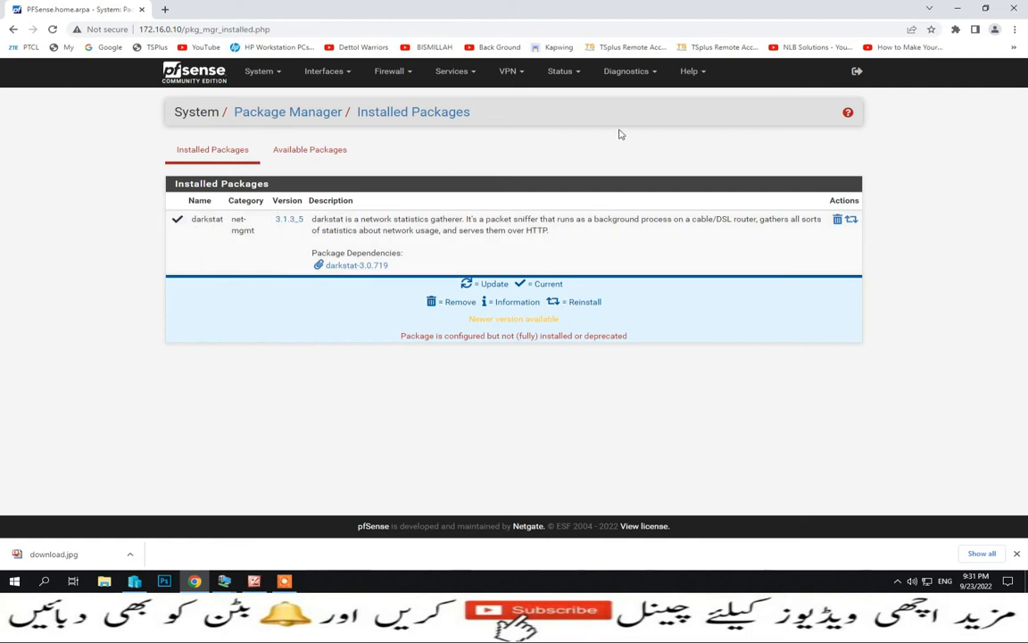
Open the darkstat settings, select LAN as the capture interface, and save the configuration.
{"action": "left_click", "coordinate": [656, 74]}
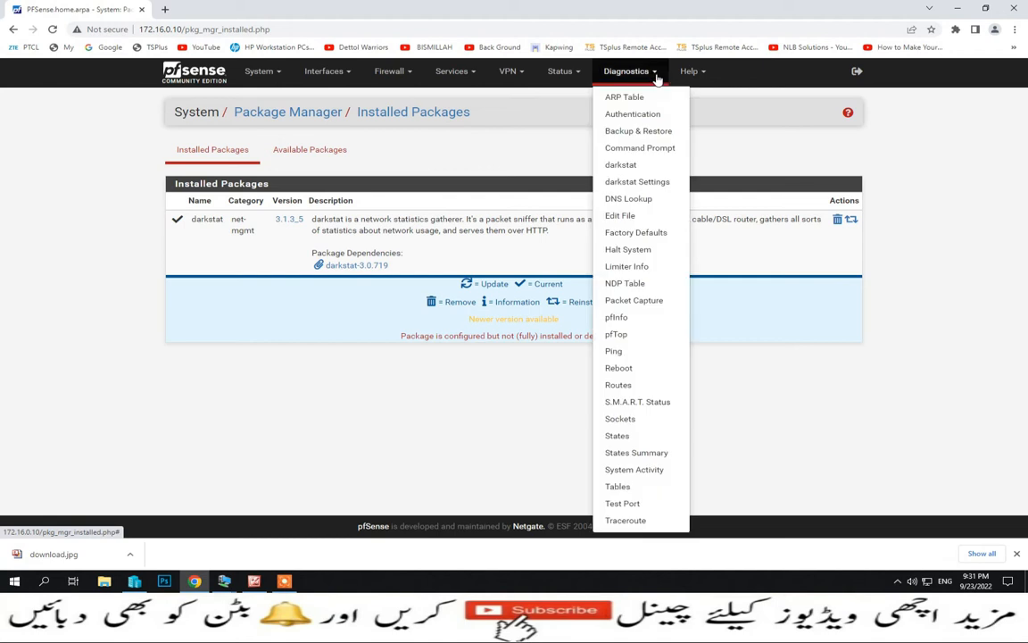
{"action": "left_click", "coordinate": [647, 184]}
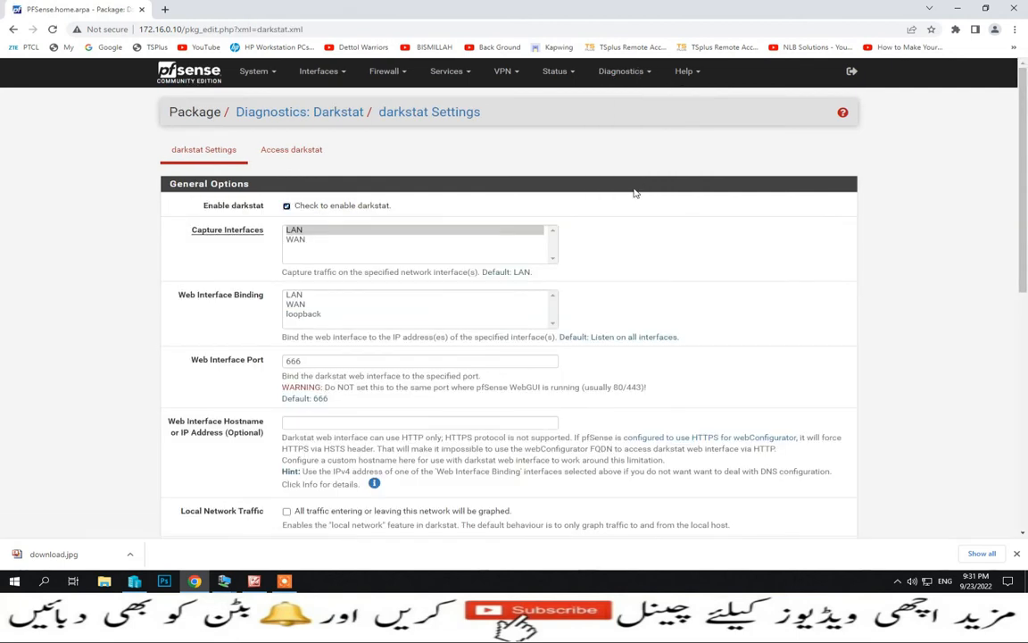
{"action": "left_click", "coordinate": [294, 232]}
{"action": "scroll", "coordinate": [319, 271], "scroll_direction": "down", "scroll_amount": 3}
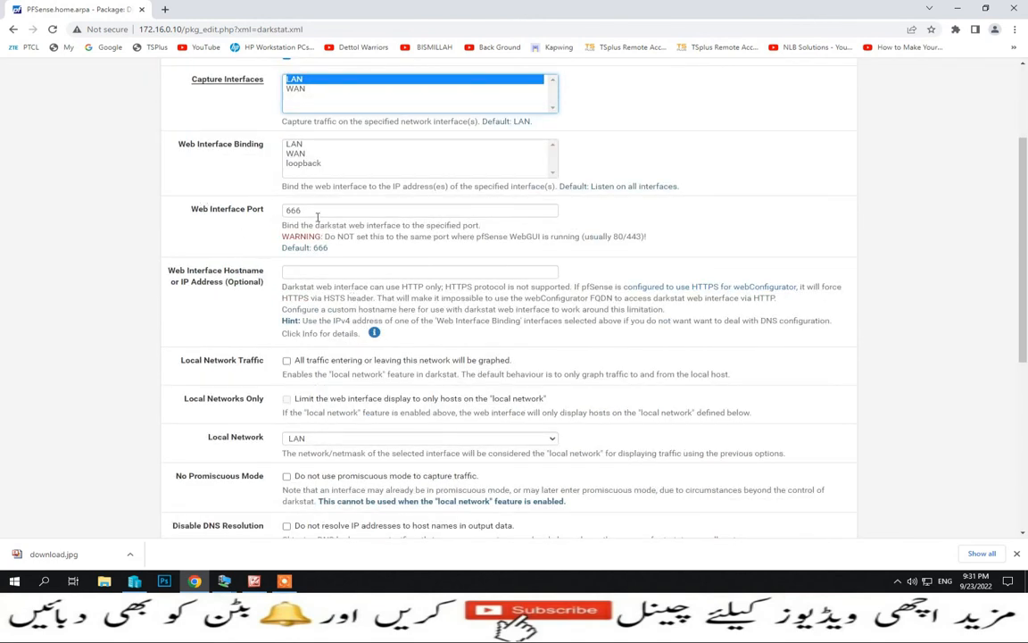
{"action": "left_click_drag", "start_coordinate": [317, 214], "coordinate": [282, 215]}
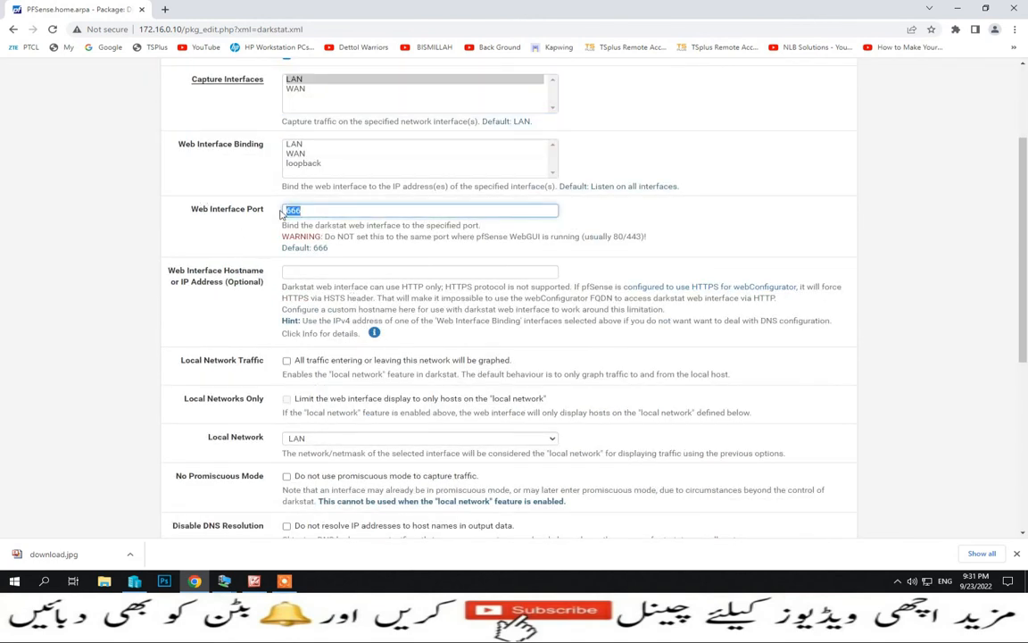
{"action": "scroll", "coordinate": [317, 225], "scroll_direction": "down", "scroll_amount": 5}
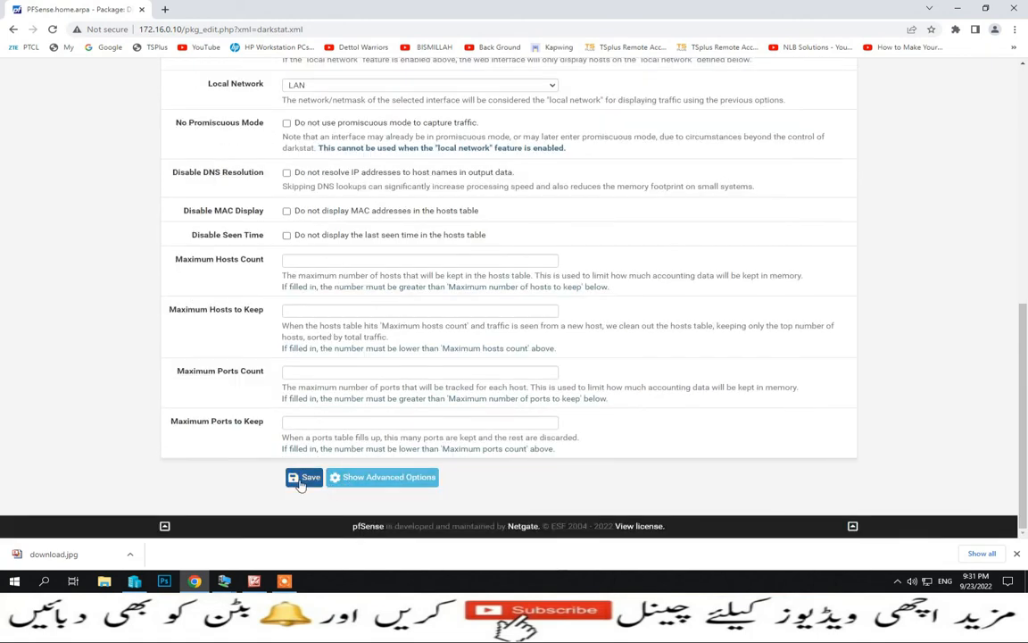
{"action": "left_click", "coordinate": [304, 478]}
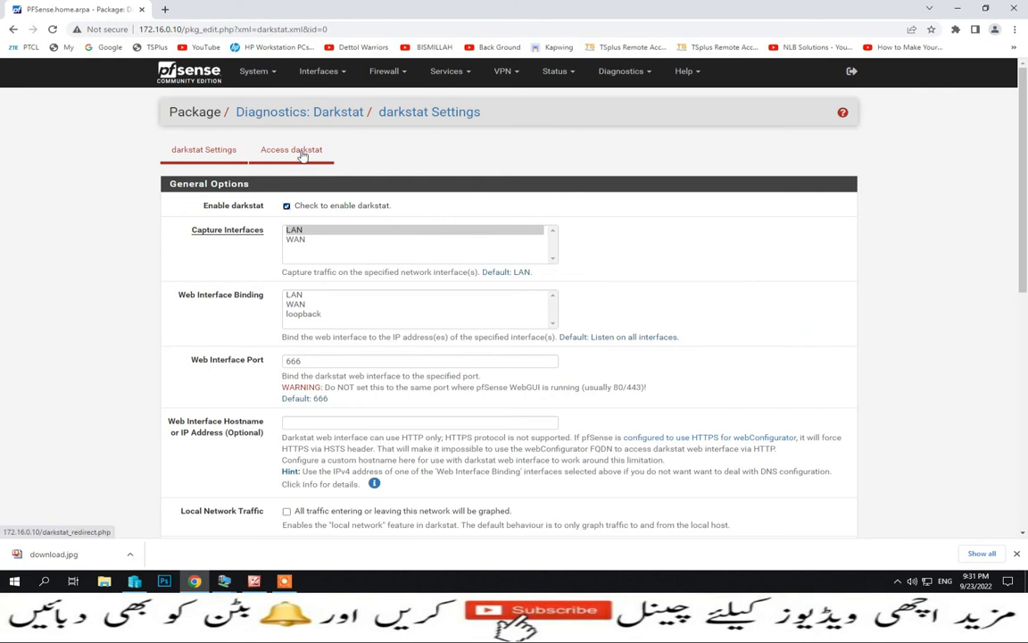
Access the darkstat web interface and review its traffic graphs and the Hosts table entry for 172.16.0.12.
{"action": "left_click", "coordinate": [646, 74]}
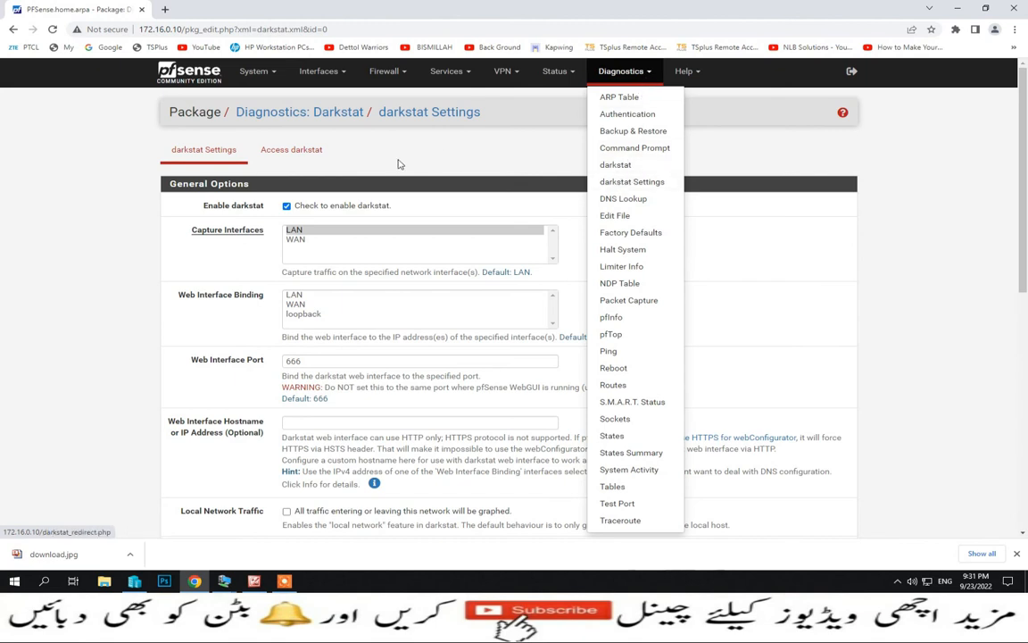
{"action": "left_click", "coordinate": [284, 150]}
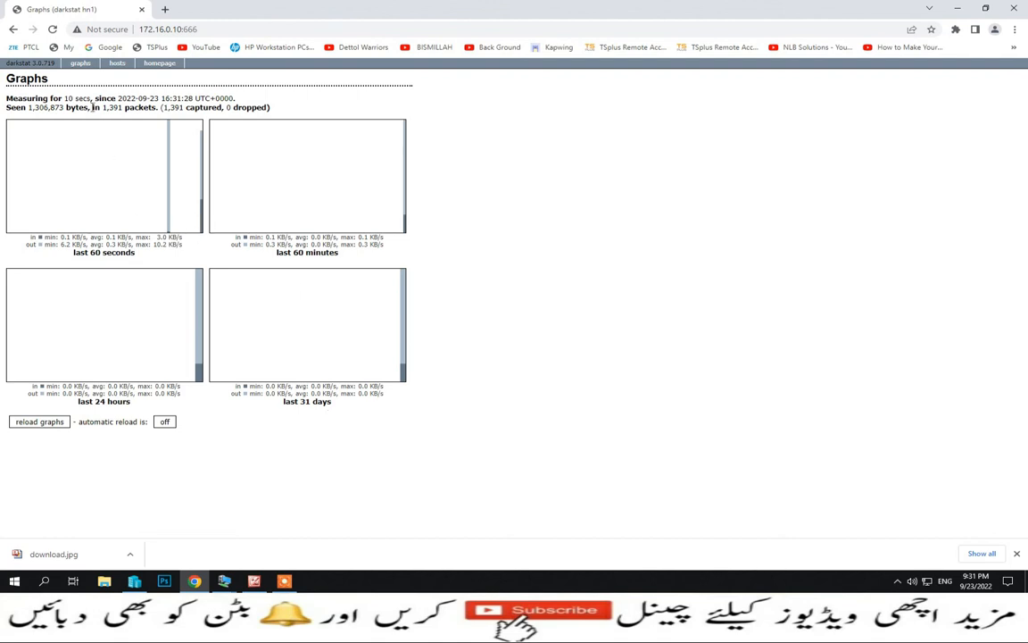
{"action": "left_click", "coordinate": [119, 63]}
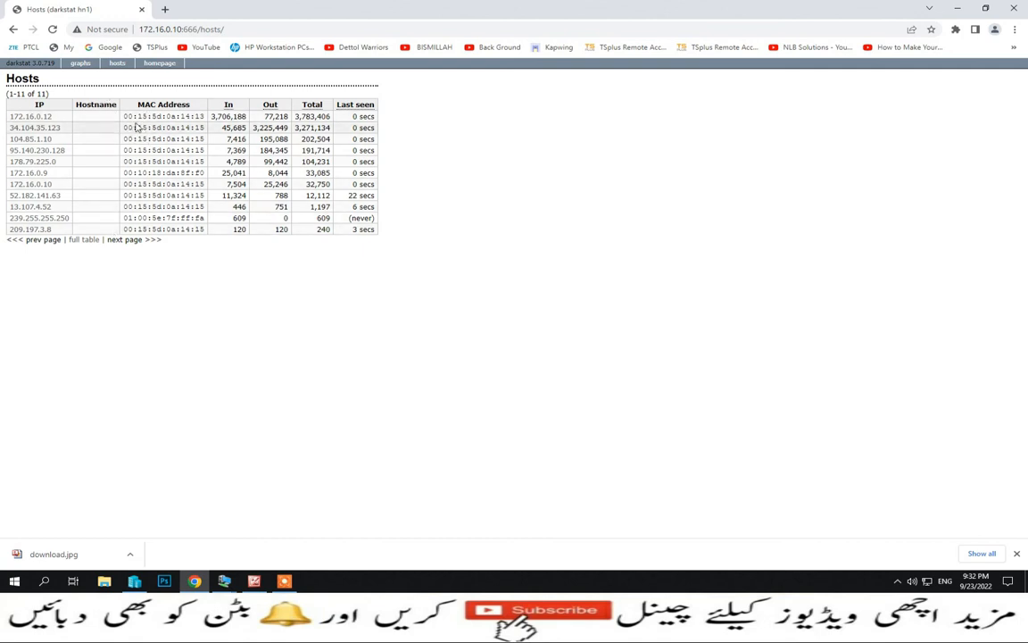
{"action": "left_click_drag", "start_coordinate": [126, 117], "coordinate": [201, 117]}
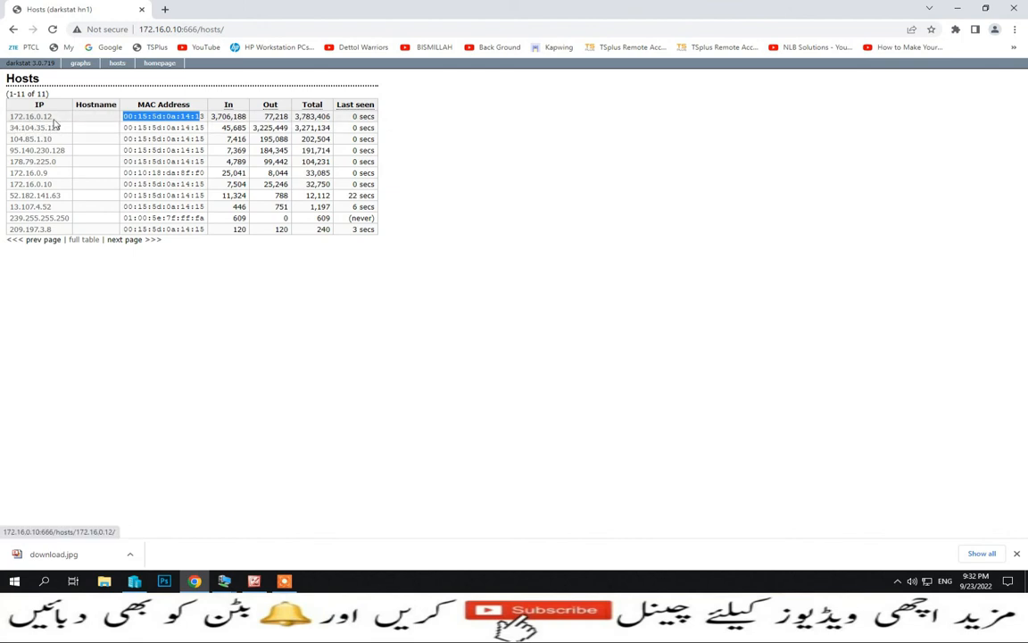
{"action": "left_click_drag", "start_coordinate": [212, 116], "coordinate": [328, 114]}
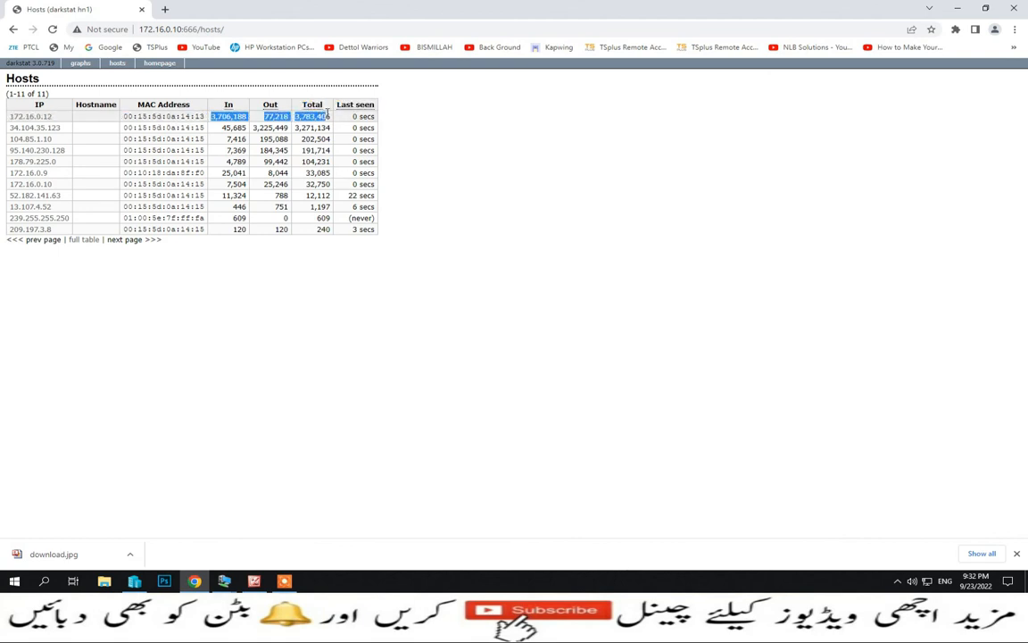
Inspect the traffic details of host 34.104.35.123 and return to the darkstat graphs page.
{"action": "left_click", "coordinate": [51, 129]}
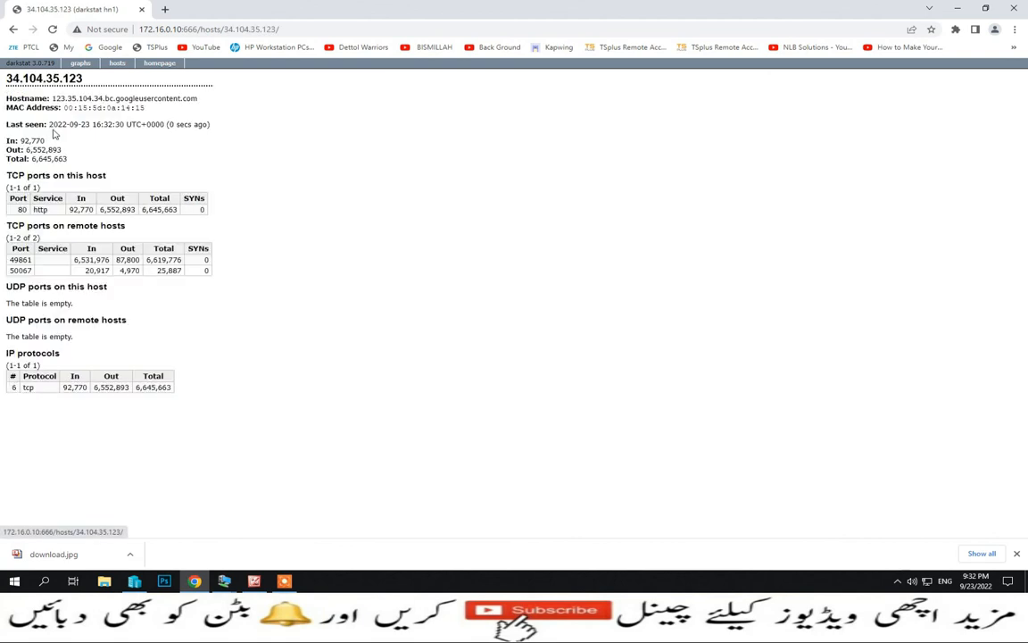
{"action": "left_click", "coordinate": [11, 31]}
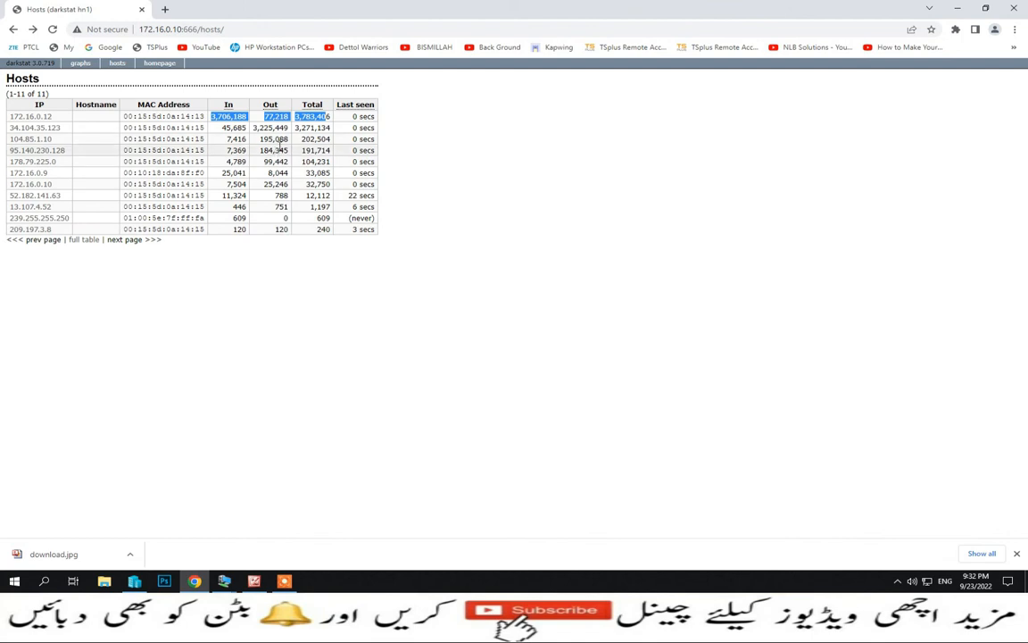
{"action": "left_click", "coordinate": [82, 65]}
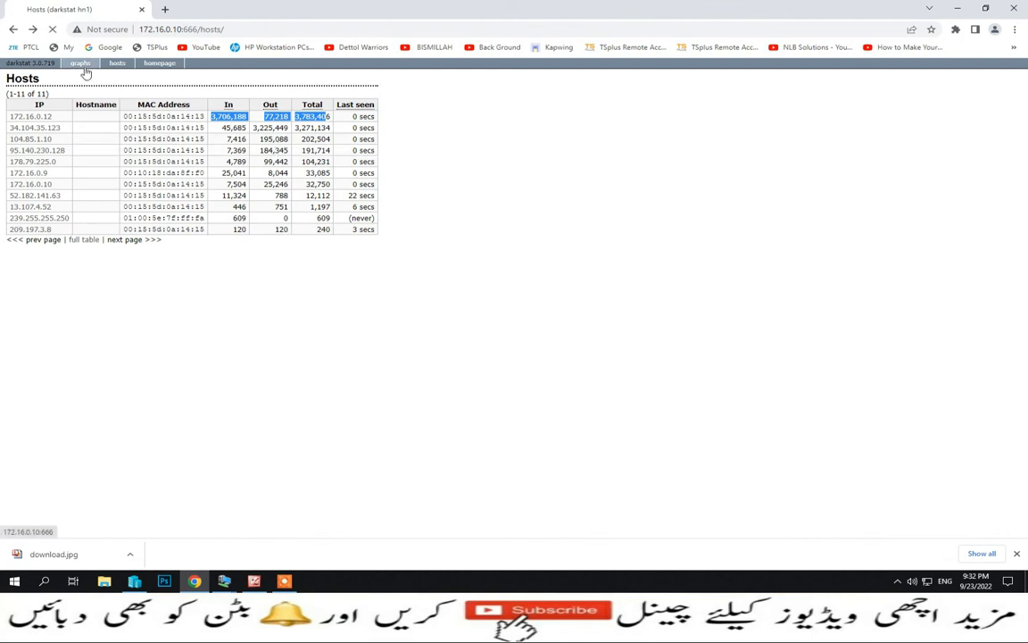